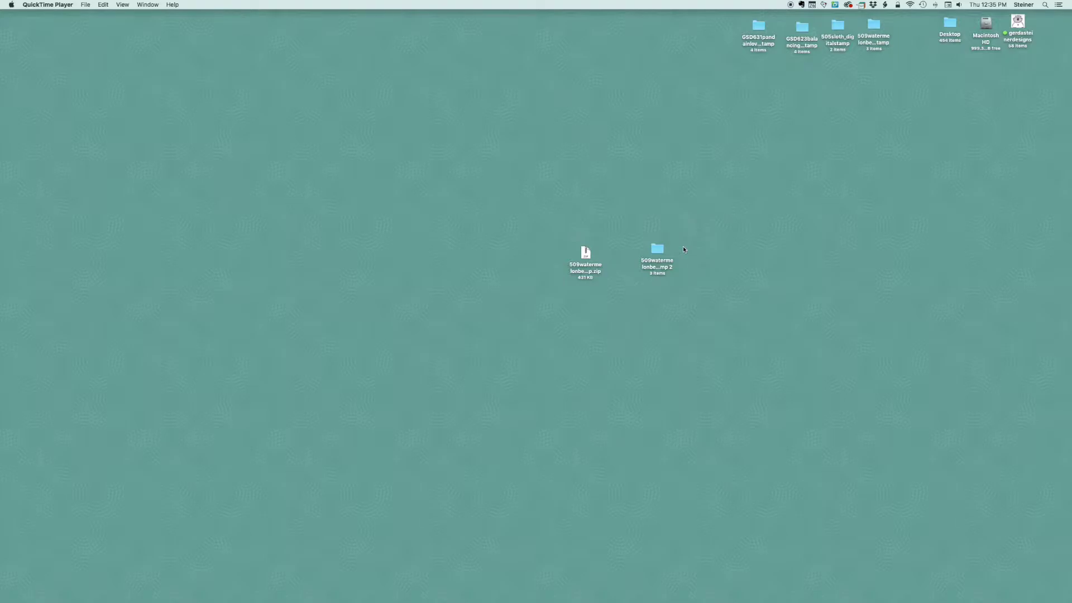
# Step: Open the 509watermelonbear_digitalstamp 2 folder from the desktop and centre its Finder window
pyautogui.doubleClick(656, 249)
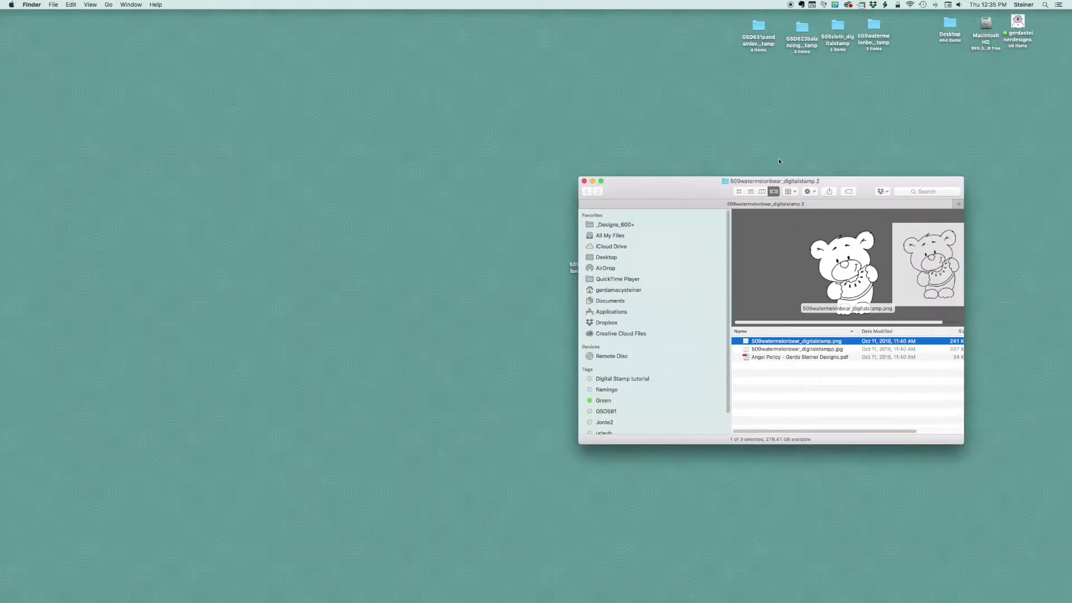
pyautogui.moveTo(850, 183); pyautogui.dragTo(564, 110)
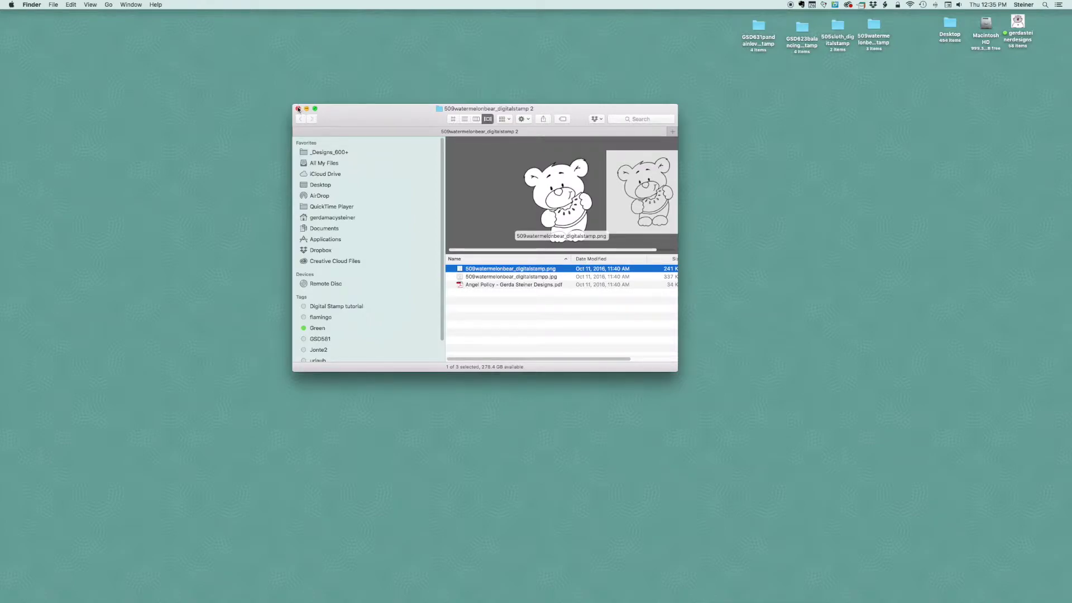
pyautogui.doubleClick(535, 279)
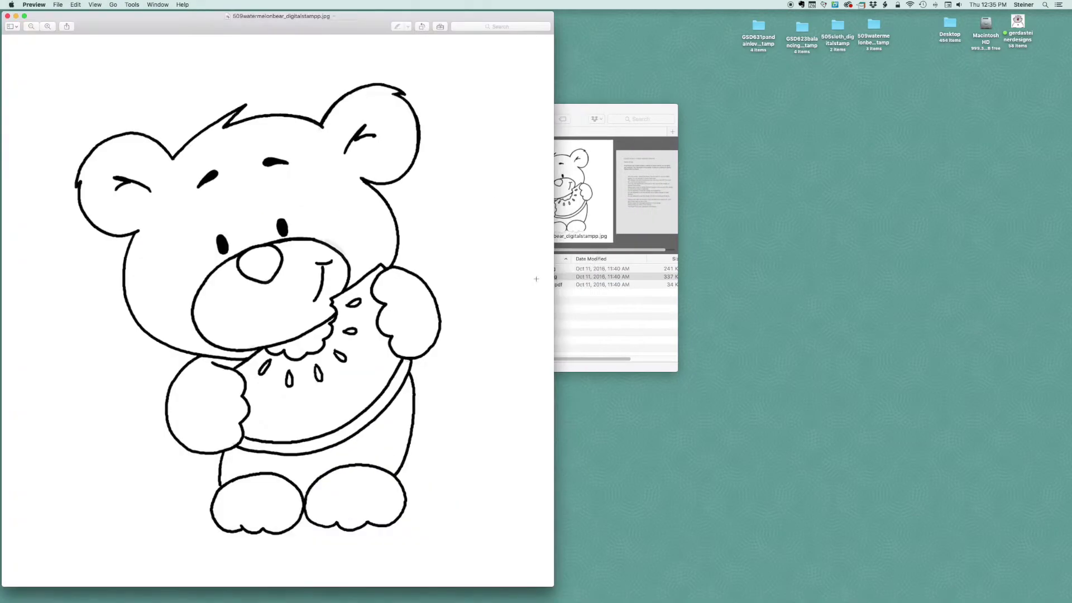
pyautogui.moveTo(137, 21); pyautogui.dragTo(197, 22)
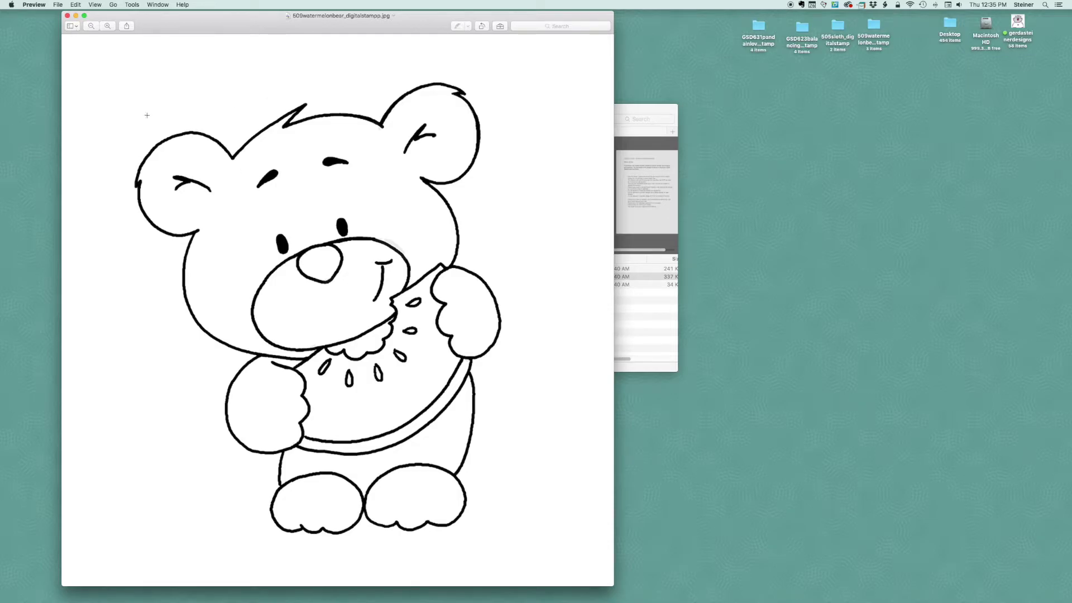
pyautogui.click(68, 15)
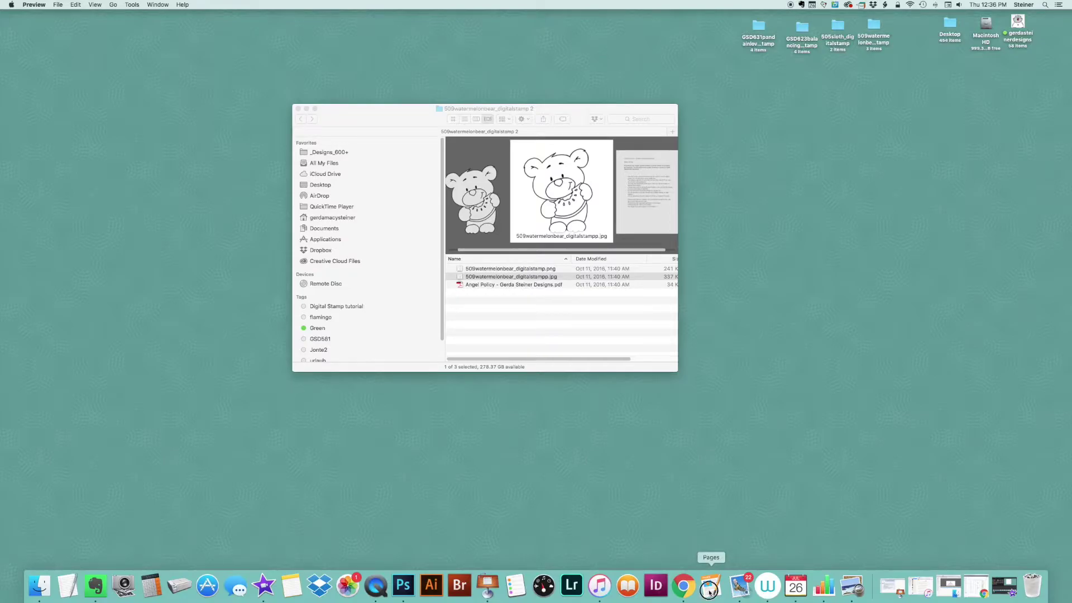
# Step: Launch Pages and create a new document, Untitled 4, from the Blank template
pyautogui.click(709, 586)
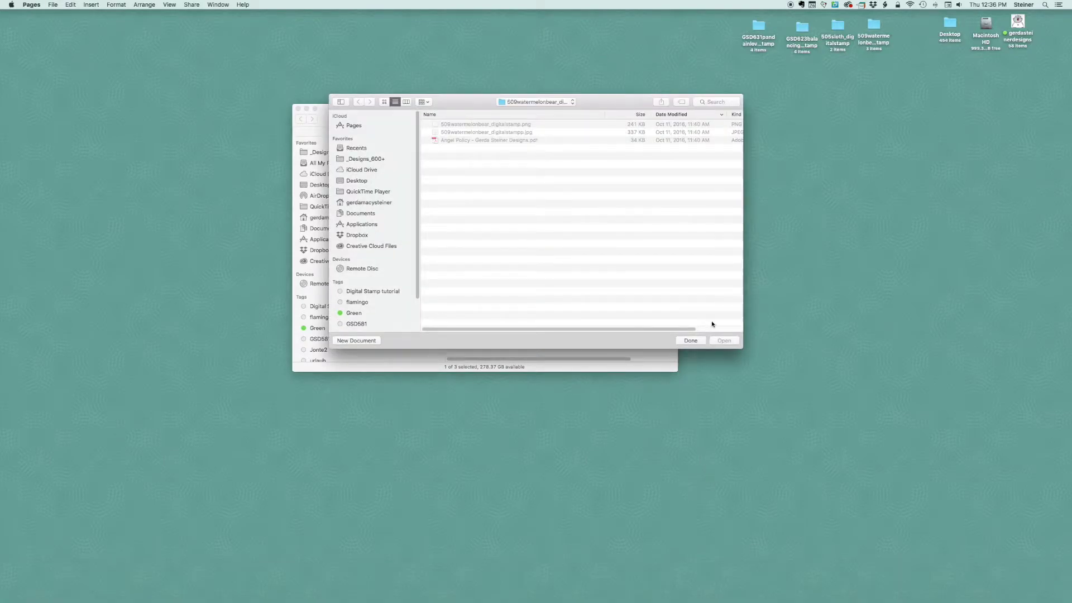
pyautogui.click(691, 342)
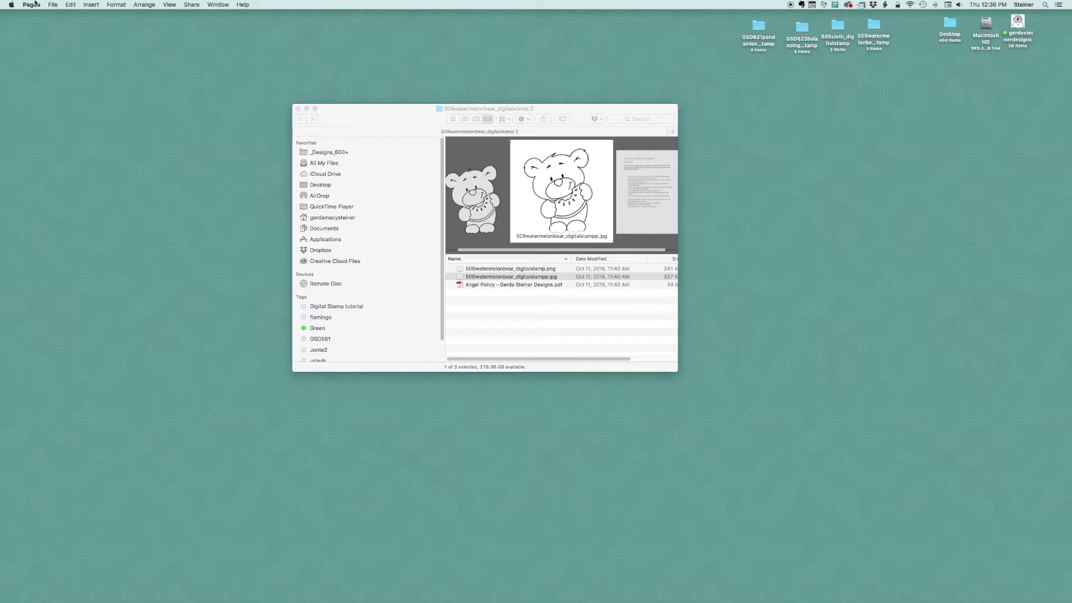
pyautogui.click(53, 5)
pyautogui.click(60, 15)
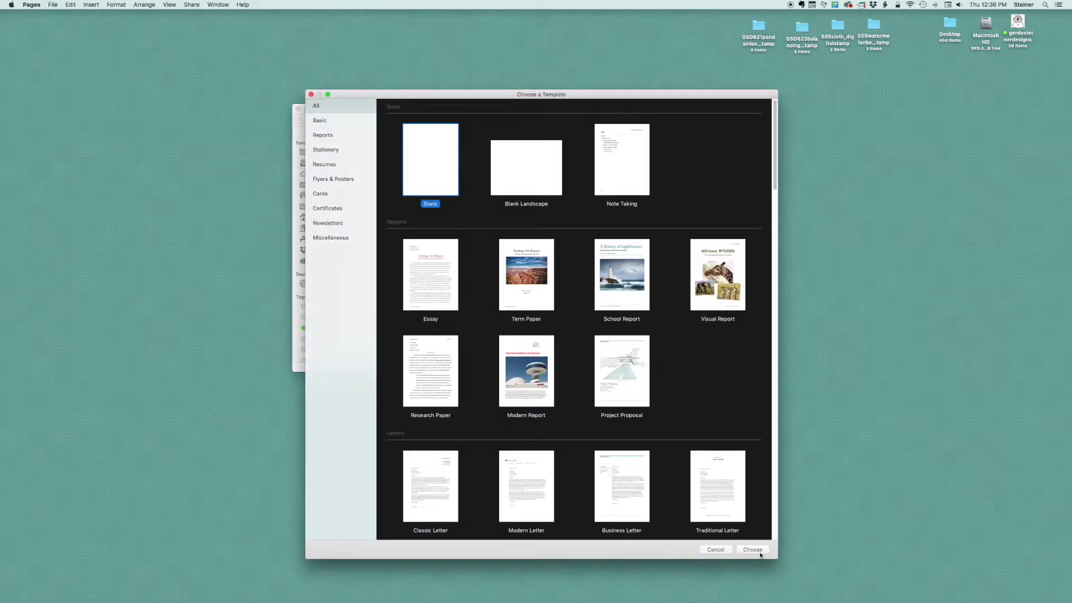
pyautogui.click(760, 553)
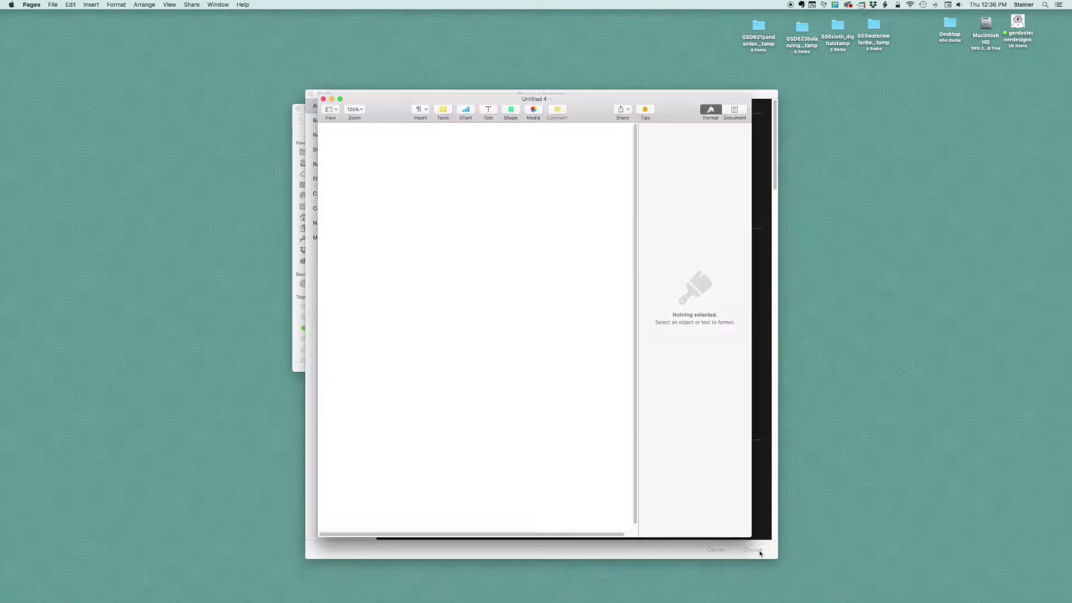
pyautogui.moveTo(570, 113); pyautogui.dragTo(405, 119)
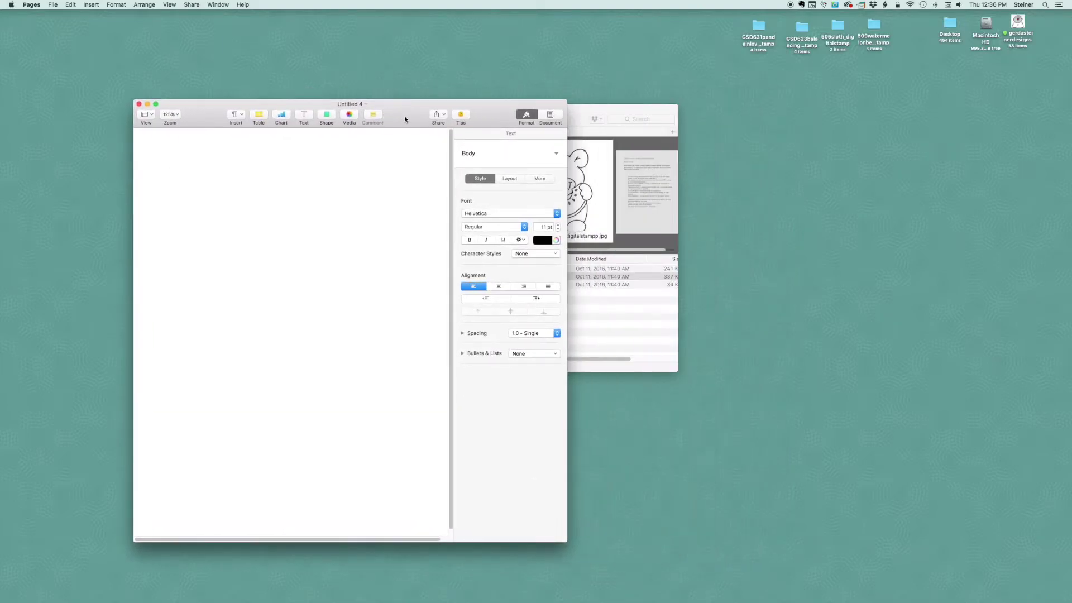
# Step: Insert the watermelon bear stamp JPG onto the Untitled 4 page via Insert > Choose
pyautogui.click(91, 4)
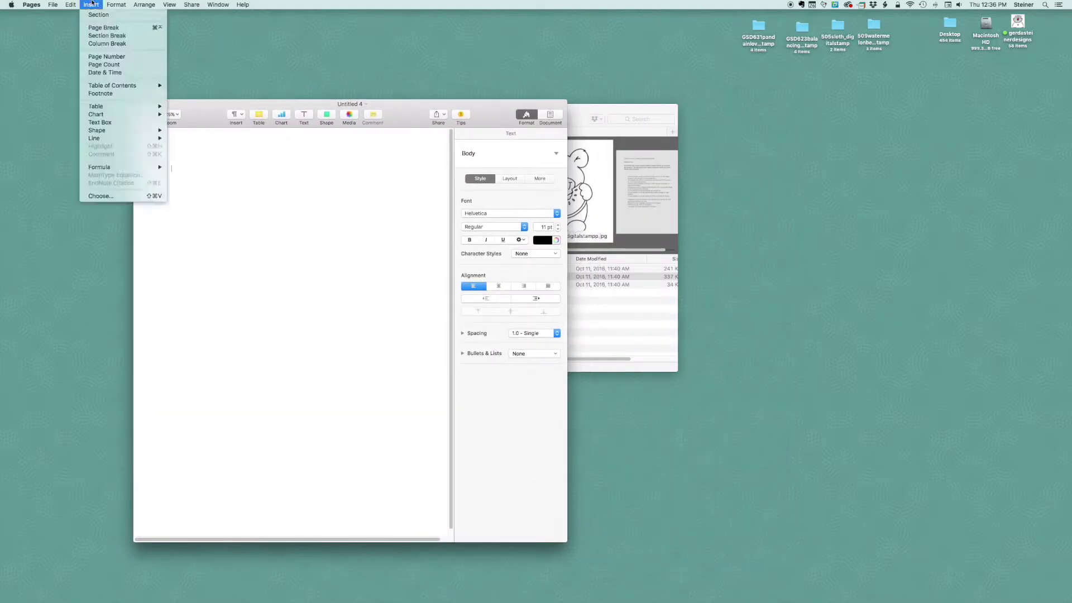
pyautogui.click(98, 197)
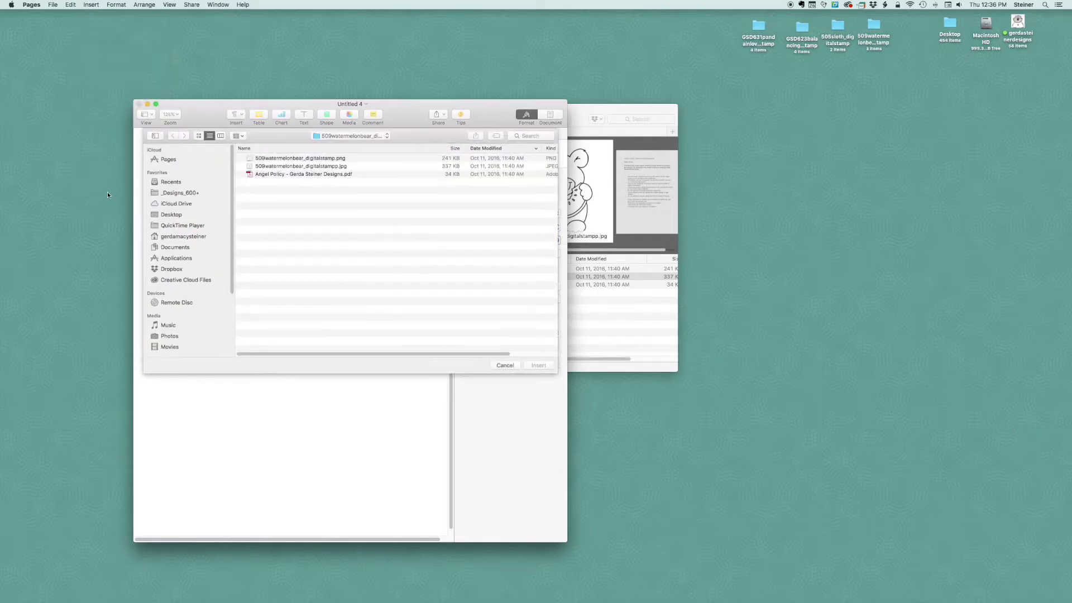
pyautogui.click(316, 166)
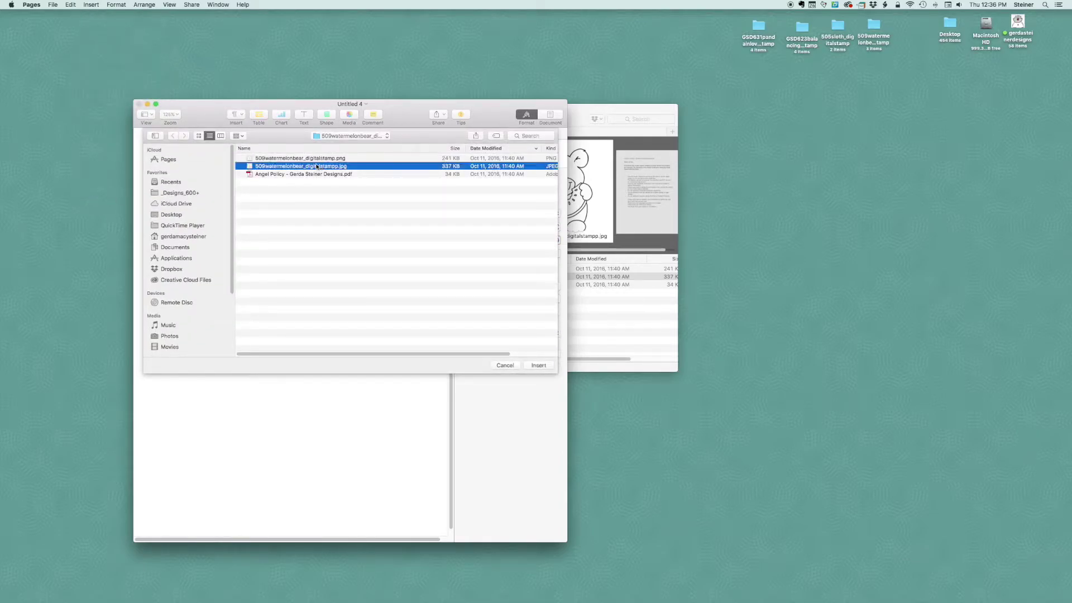
pyautogui.click(539, 365)
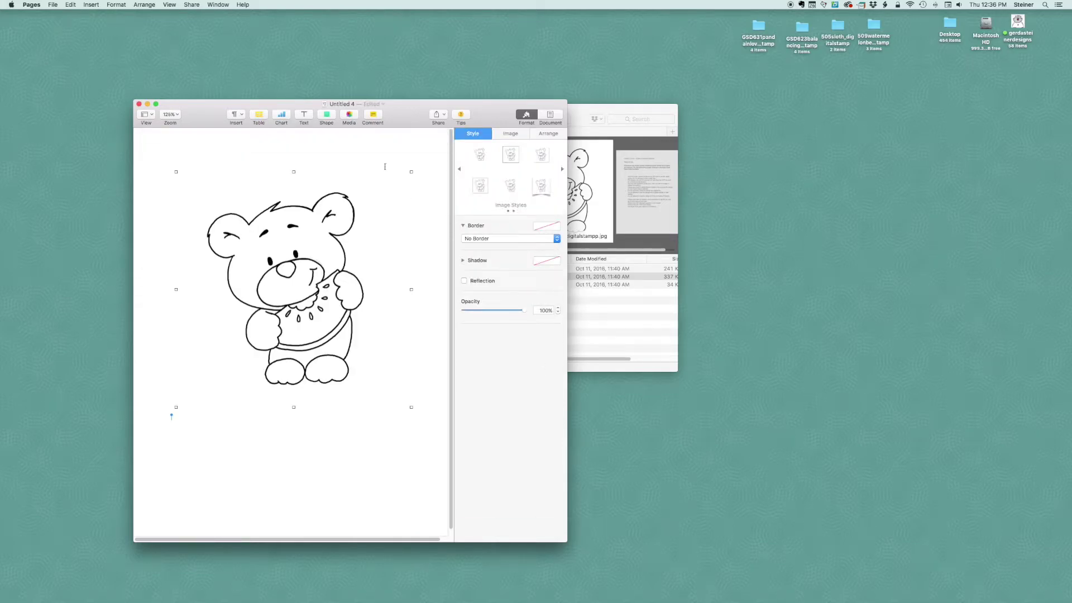
# Step: Shrink the bear image slightly by dragging its bottom-right corner handle inward
pyautogui.moveTo(396, 118); pyautogui.dragTo(576, 76)
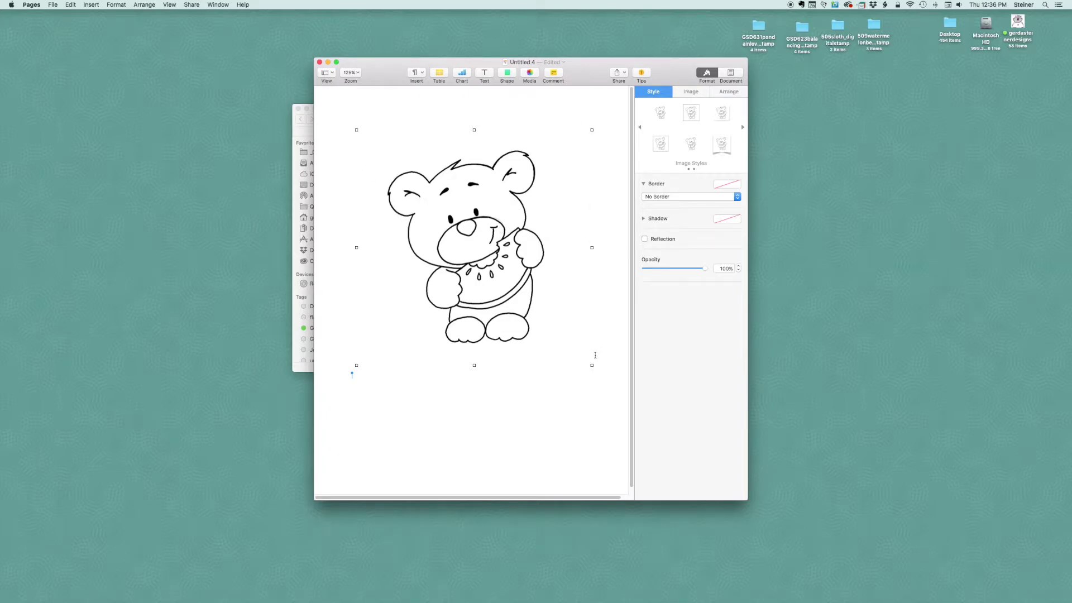
pyautogui.moveTo(591, 363); pyautogui.dragTo(556, 328)
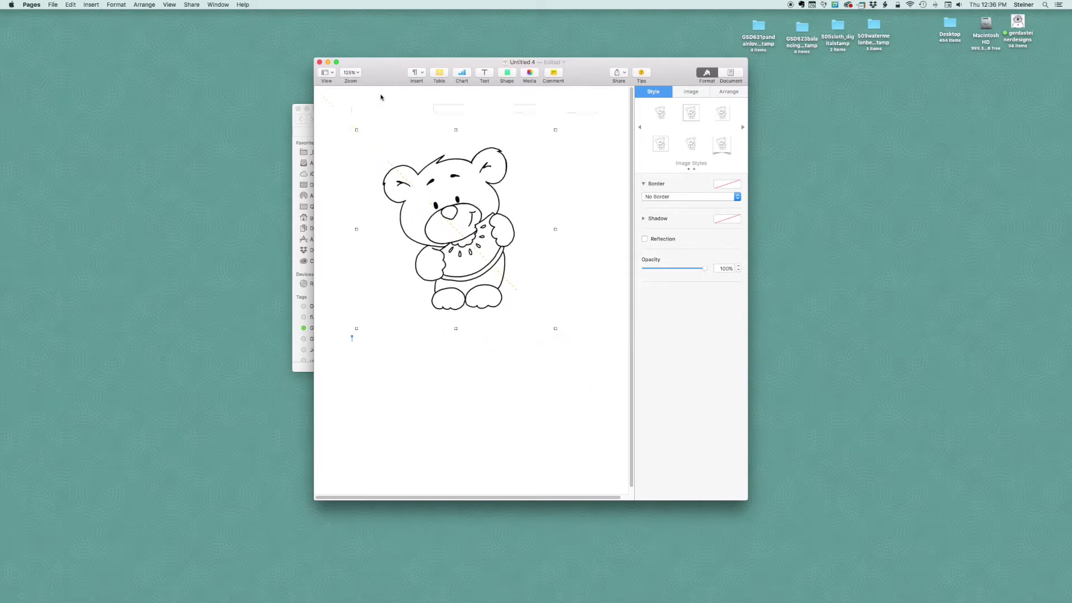
pyautogui.moveTo(383, 84); pyautogui.dragTo(303, 80)
# Step: Open the Insert menu and close it without inserting anything
pyautogui.click(90, 4)
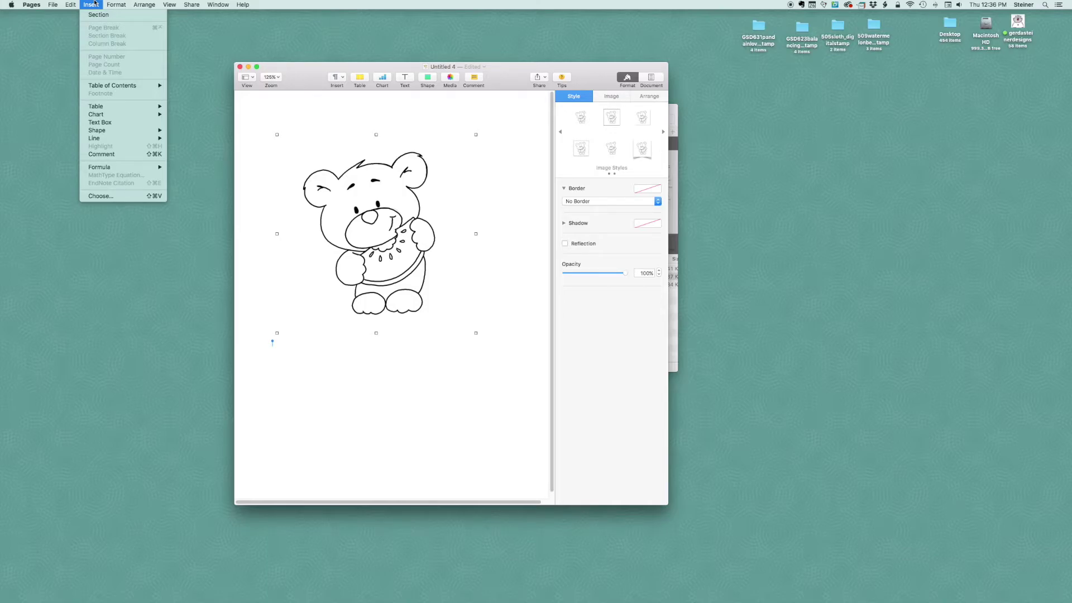
pyautogui.moveTo(124, 115)
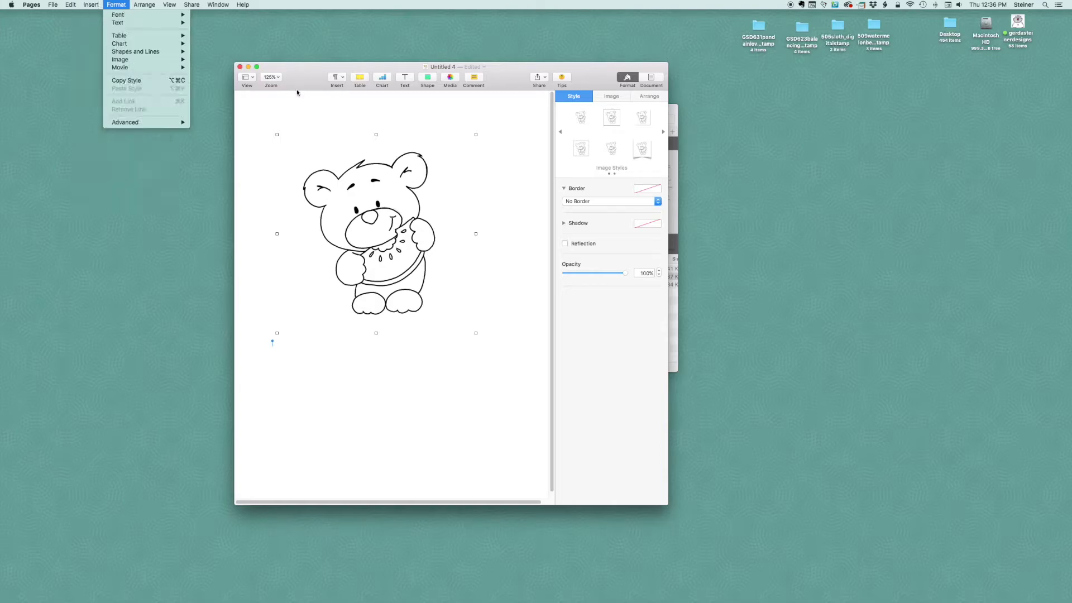
pyautogui.click(365, 112)
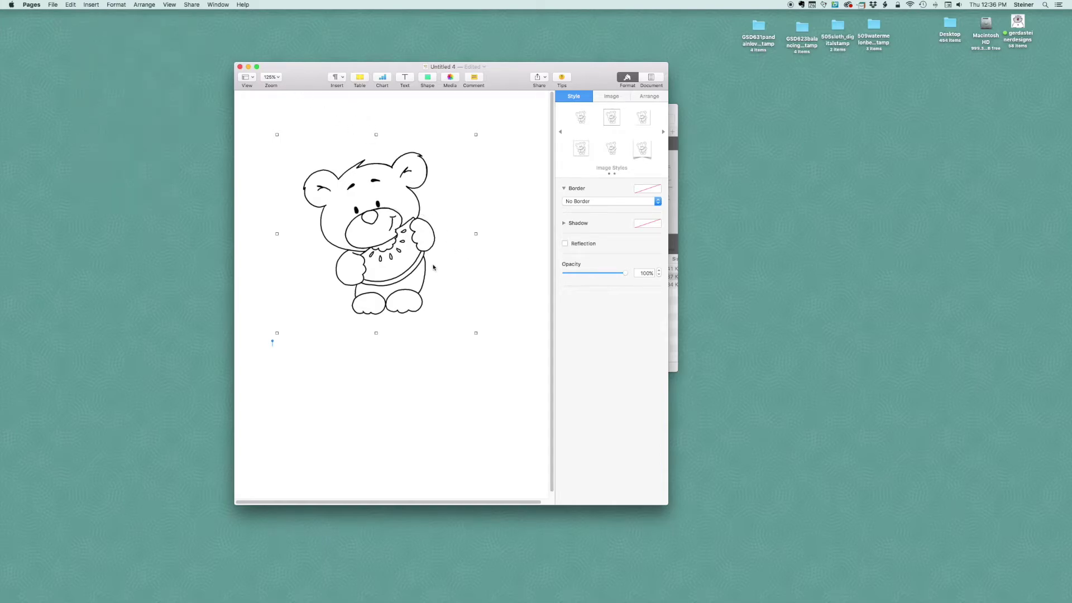
# Step: Shrink the bear image further and enlarge the window to show the whole page
pyautogui.moveTo(476, 333); pyautogui.dragTo(395, 253)
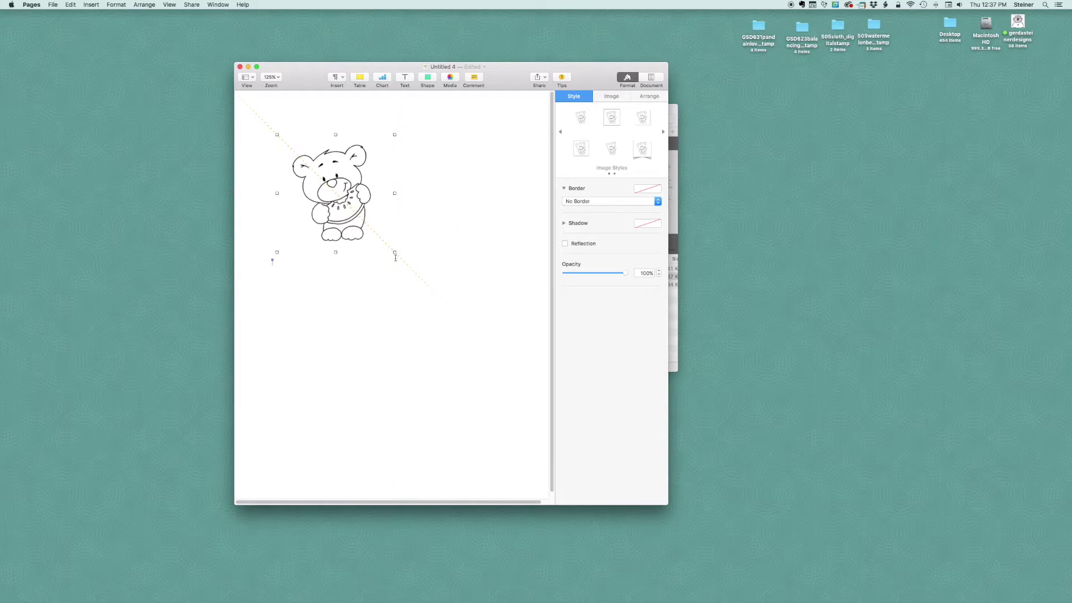
pyautogui.moveTo(340, 204); pyautogui.dragTo(369, 239)
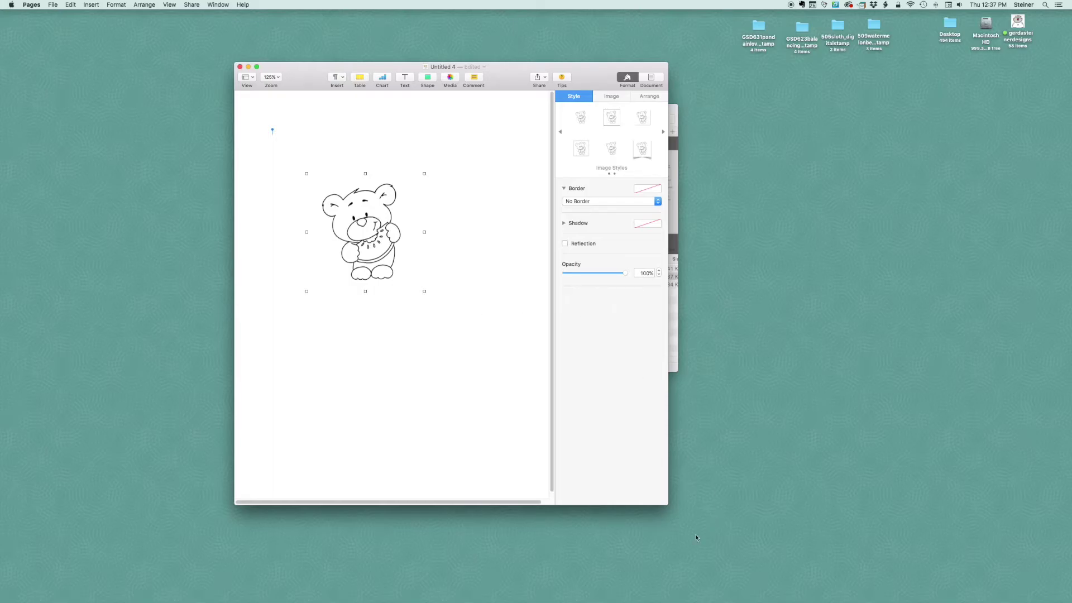
pyautogui.moveTo(665, 506); pyautogui.dragTo(839, 557)
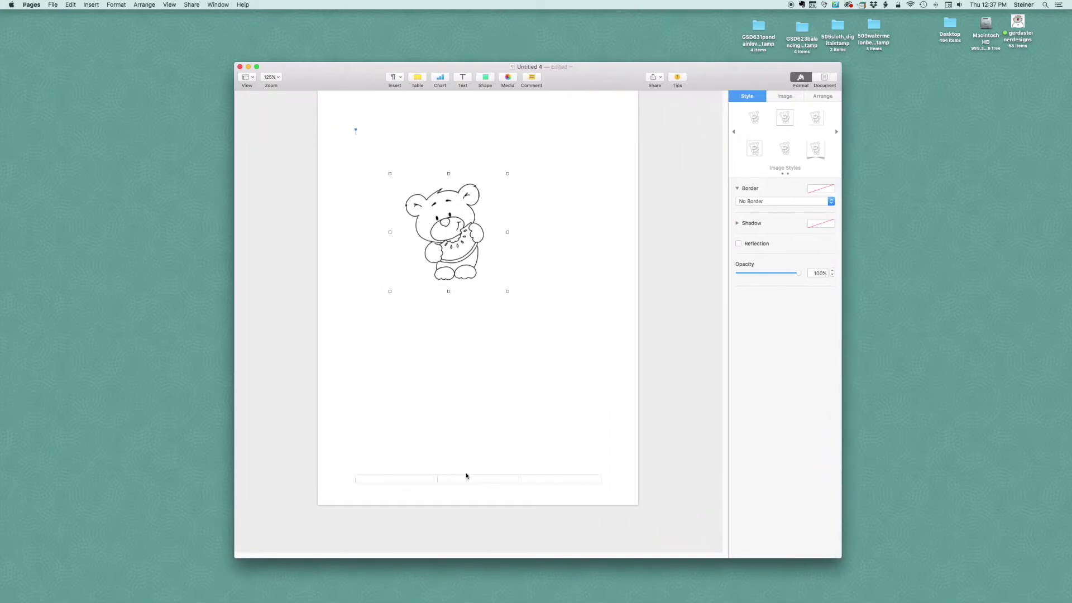
# Step: Reposition the bear image into the top-left corner of the page
pyautogui.moveTo(464, 224); pyautogui.dragTo(493, 295)
pyautogui.click(536, 248)
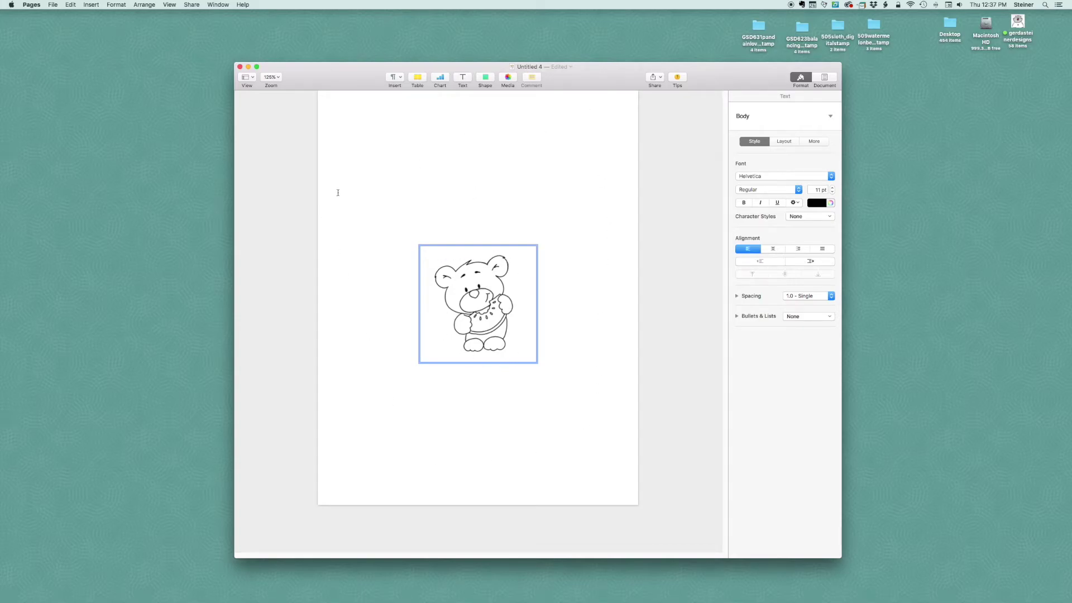
pyautogui.click(540, 208)
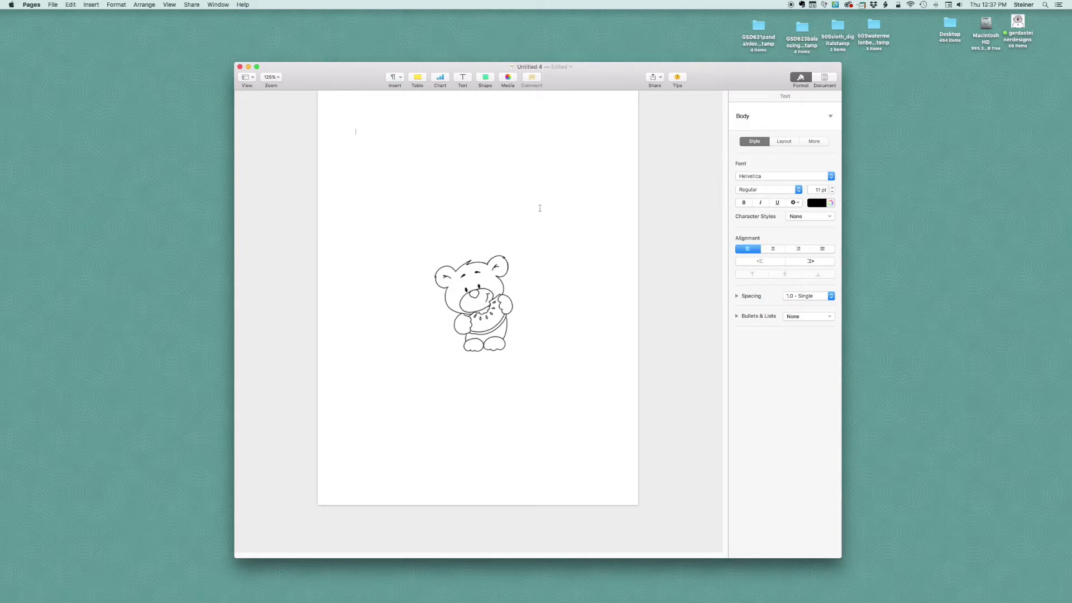
pyautogui.moveTo(489, 309); pyautogui.dragTo(434, 297)
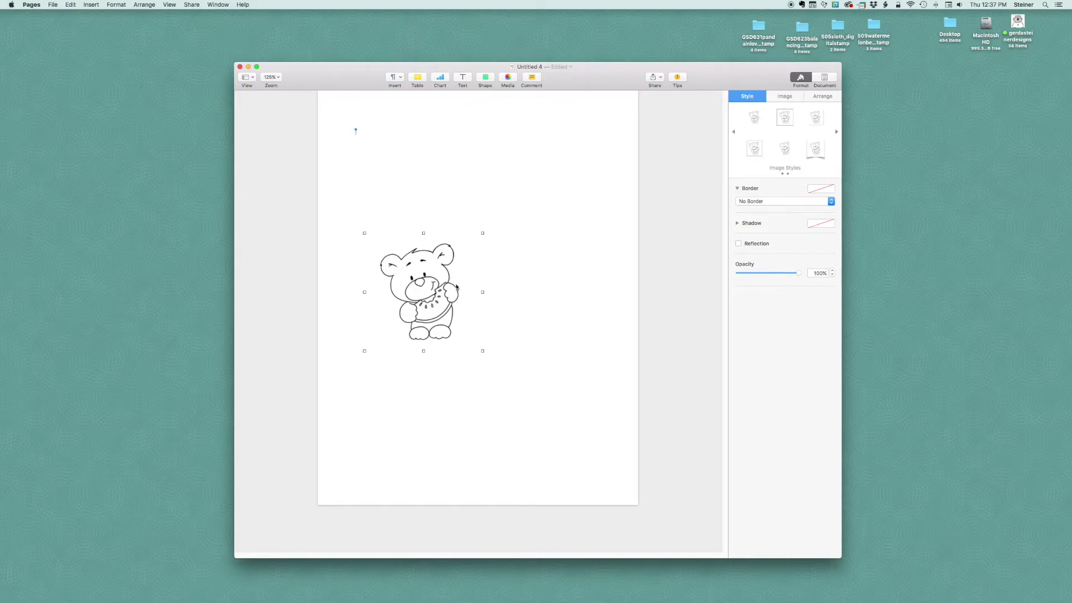
pyautogui.moveTo(431, 274); pyautogui.dragTo(399, 174)
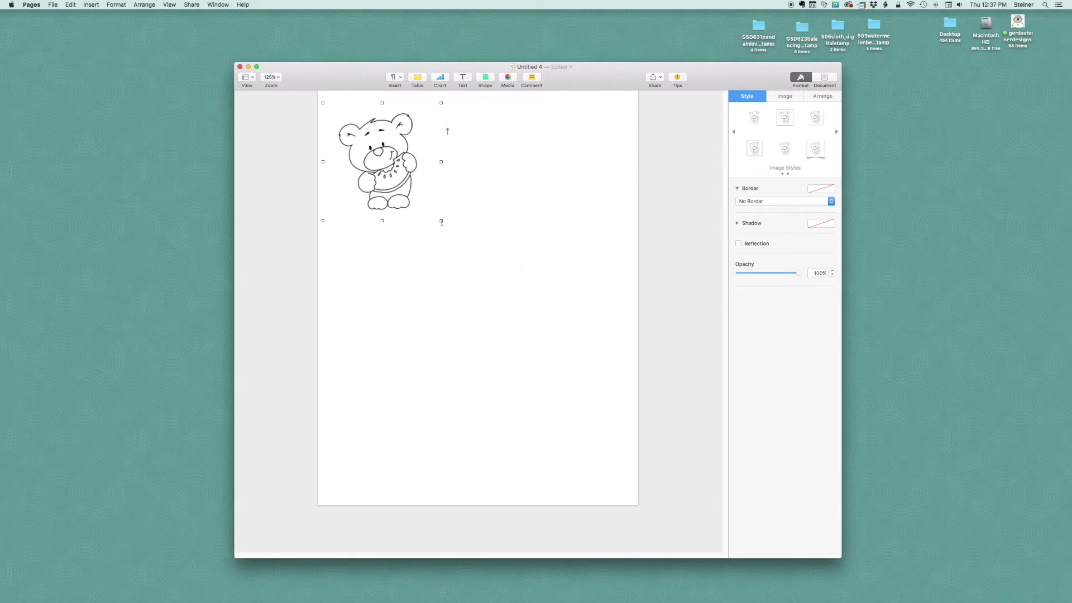
# Step: Resize the bear to 2.36 in square, set it top-left, and Option-drag a copy beside it
pyautogui.moveTo(441, 220); pyautogui.dragTo(413, 191)
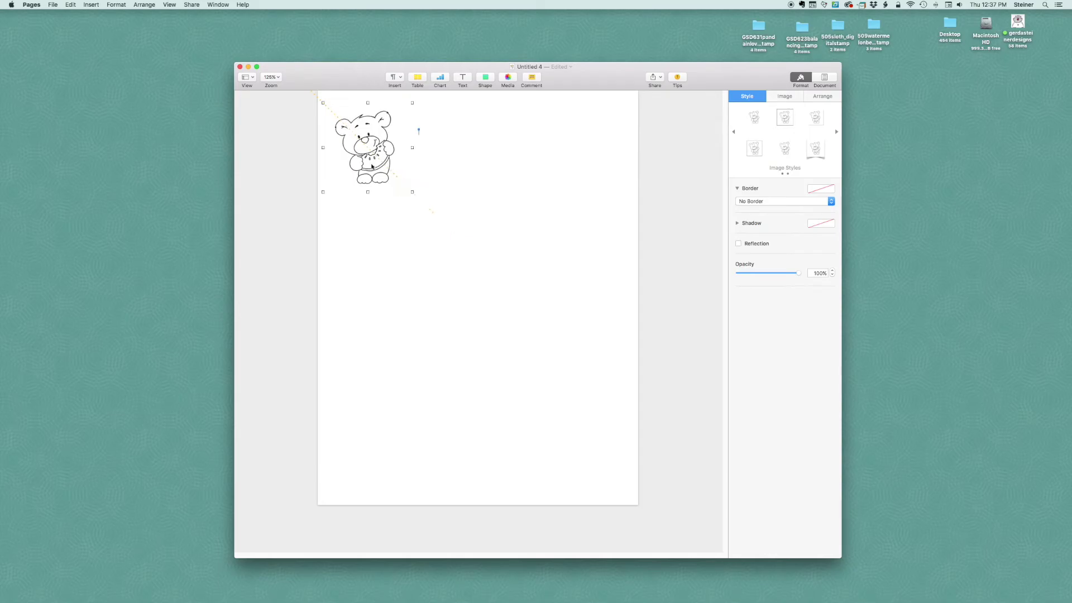
pyautogui.moveTo(371, 159)
pyautogui.mouseDown()
pyautogui.moveTo(358, 144)
pyautogui.moveTo(368, 156)
pyautogui.mouseUp()
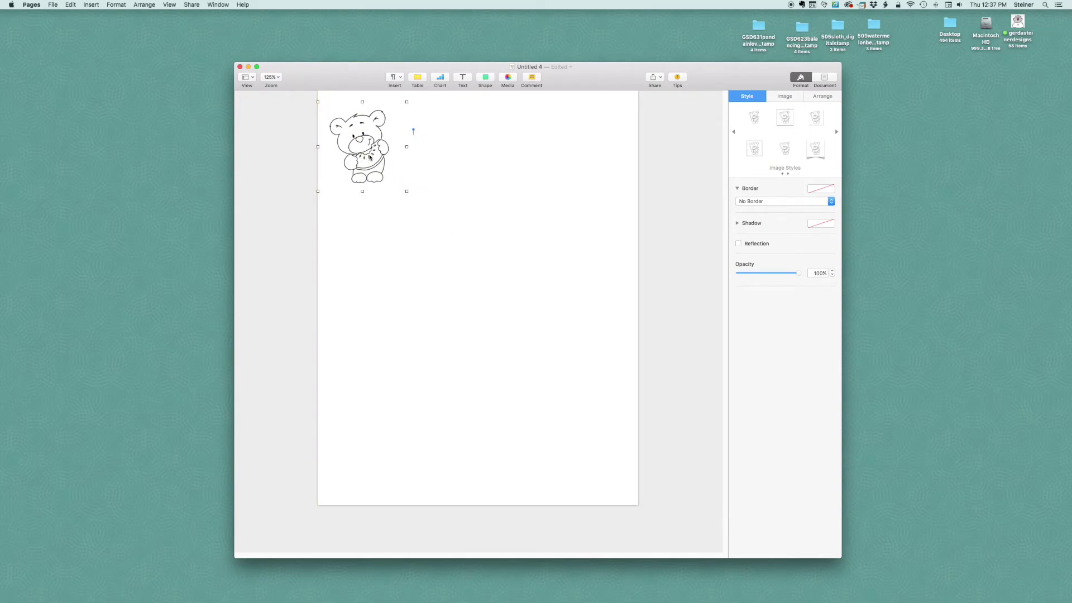
pyautogui.moveTo(368, 154); pyautogui.dragTo(570, 149)
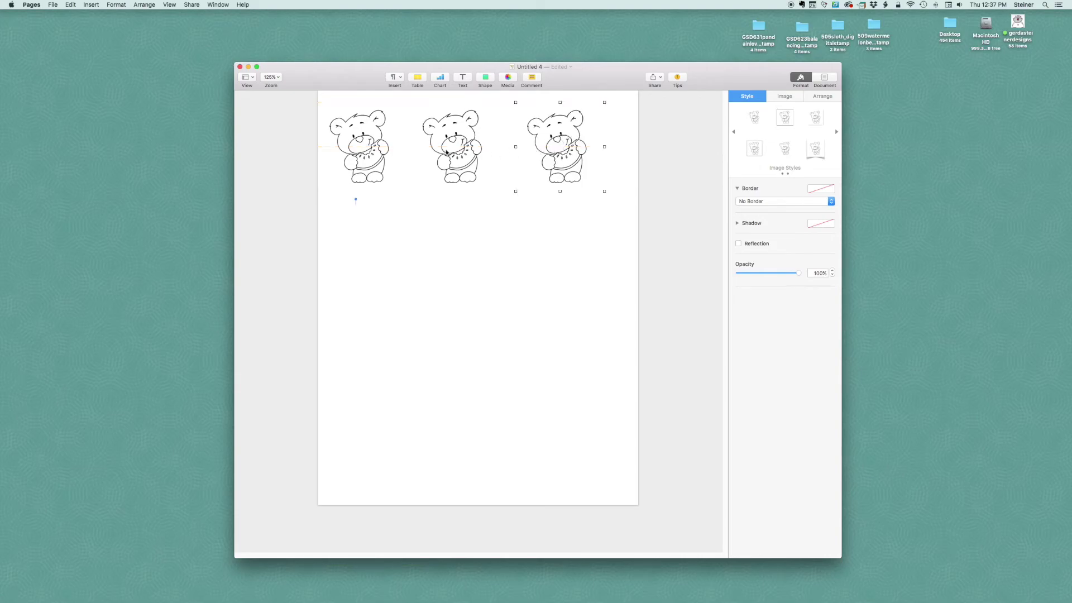
# Step: Select the three top-row bears and Option-drag a copy of the row below
pyautogui.keyDown('shift'); pyautogui.click(379, 149); pyautogui.keyUp('shift')
pyautogui.keyDown('shift'); pyautogui.click(472, 150); pyautogui.keyUp('shift')
pyautogui.moveTo(571, 143); pyautogui.dragTo(568, 401)
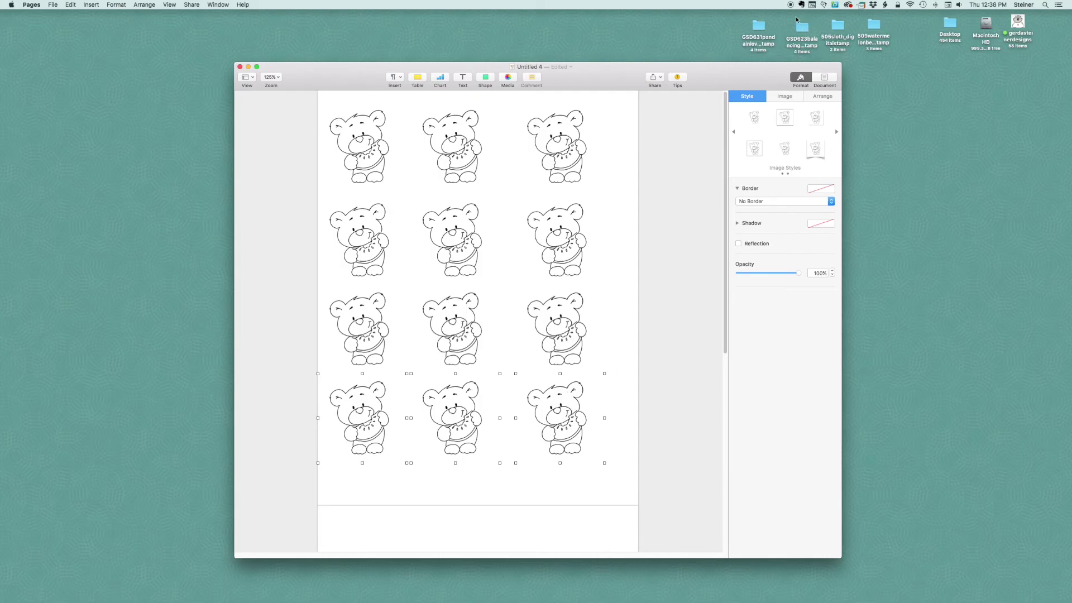
pyautogui.moveTo(716, 77); pyautogui.dragTo(678, 45)
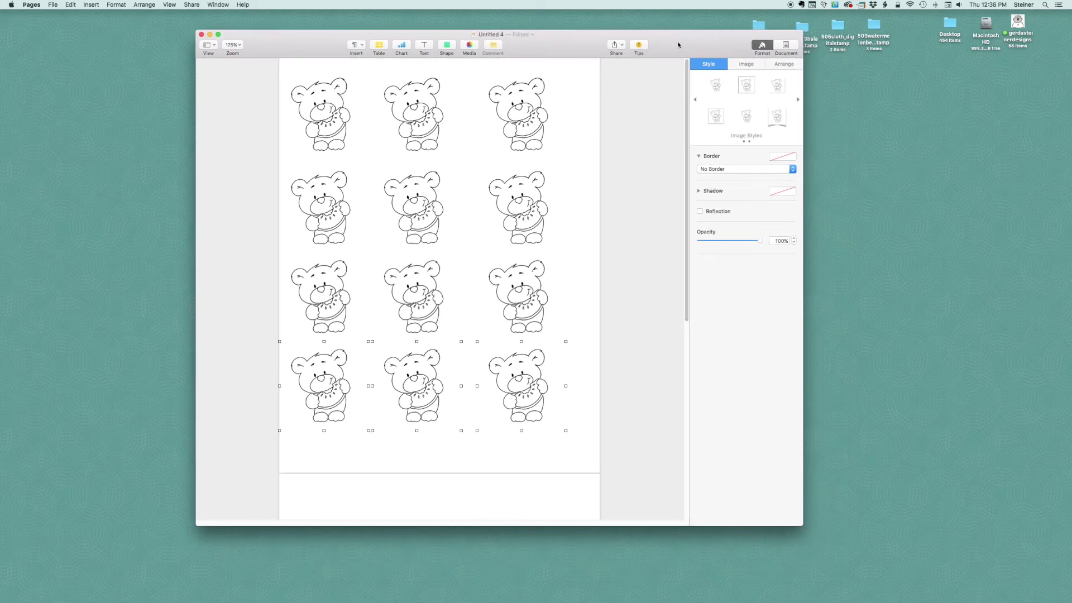